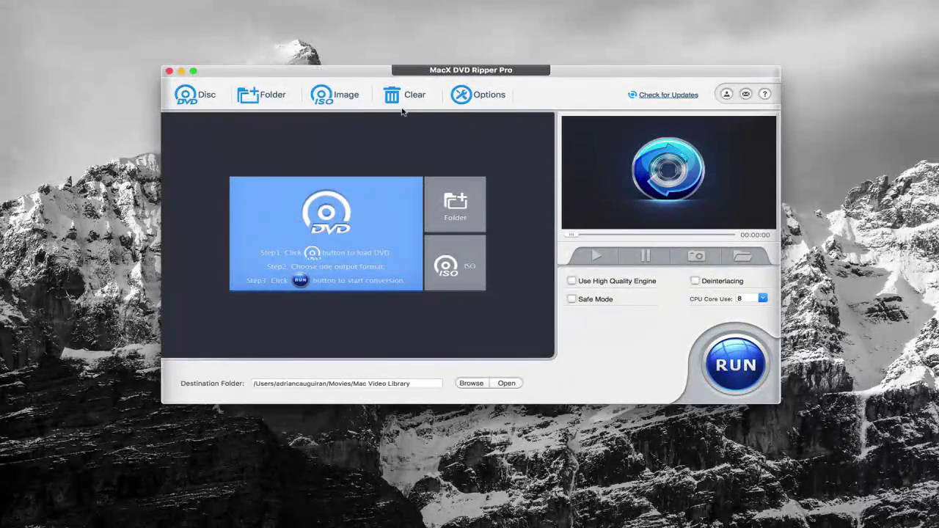
Step: Glance at the general preferences, then load the WILLY_WONKA DVD as the source disc
{"action": "left_click", "coordinate": [482, 104]}
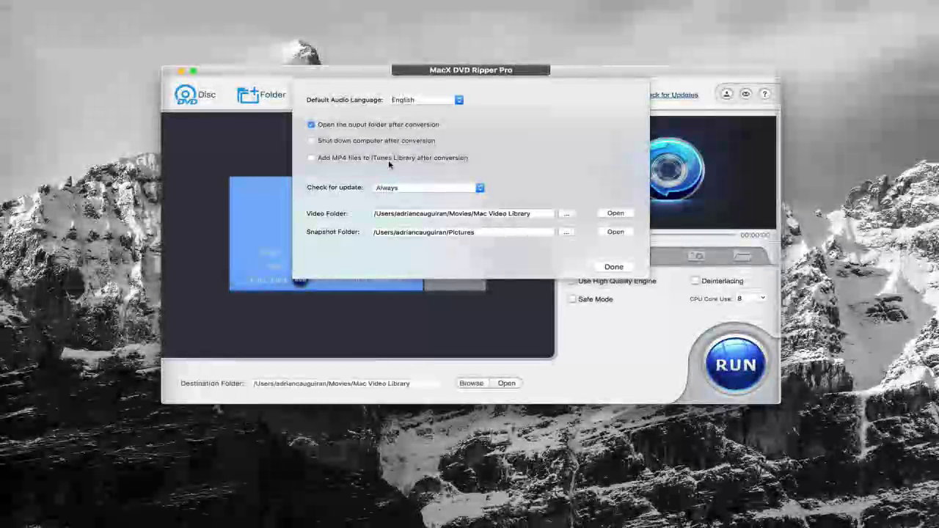
{"action": "left_click", "coordinate": [620, 266]}
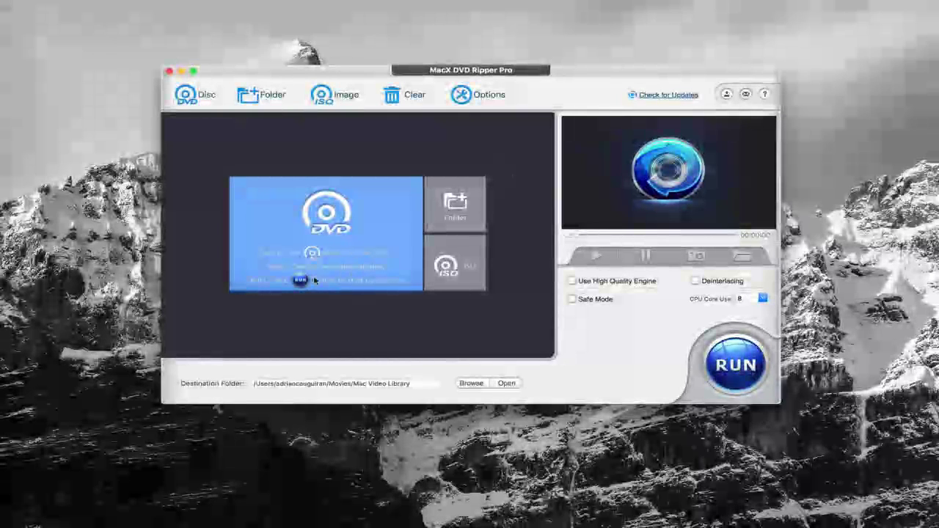
{"action": "left_click", "coordinate": [196, 96]}
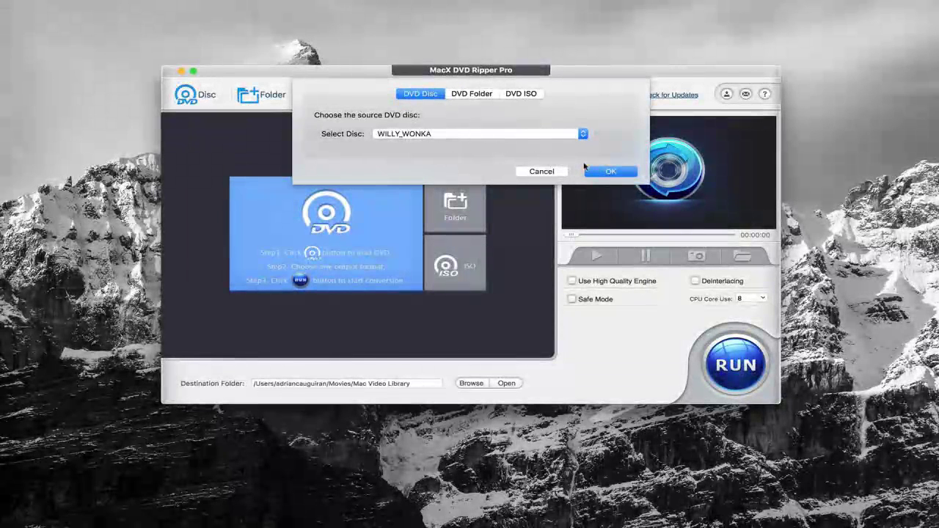
{"action": "left_click", "coordinate": [607, 174]}
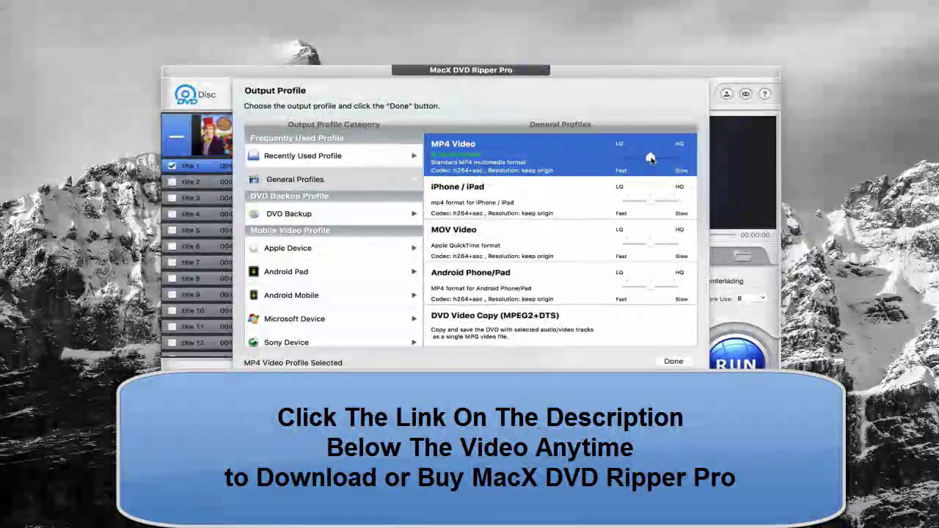
Step: Choose the General Profiles MP4 Video output with quality slid toward Fast
{"action": "left_click", "coordinate": [646, 160]}
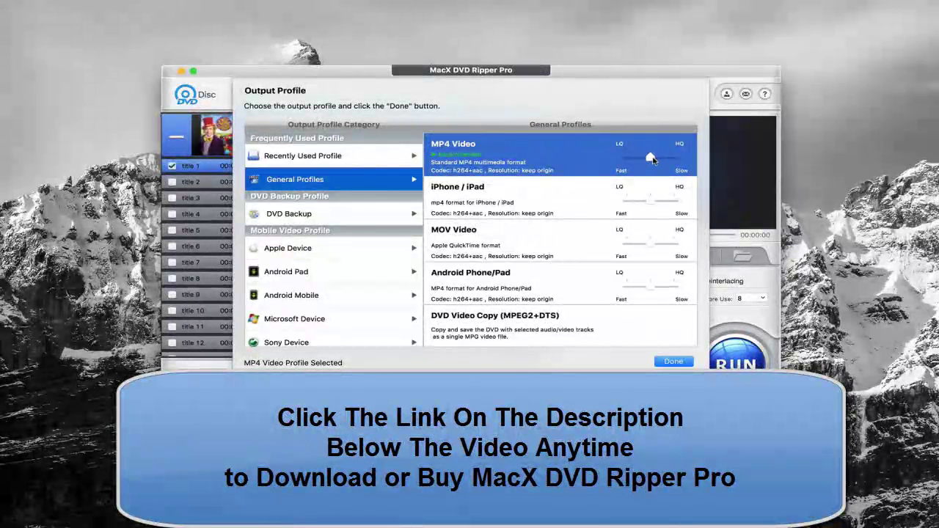
{"action": "left_click_drag", "start_coordinate": [649, 159], "coordinate": [629, 159]}
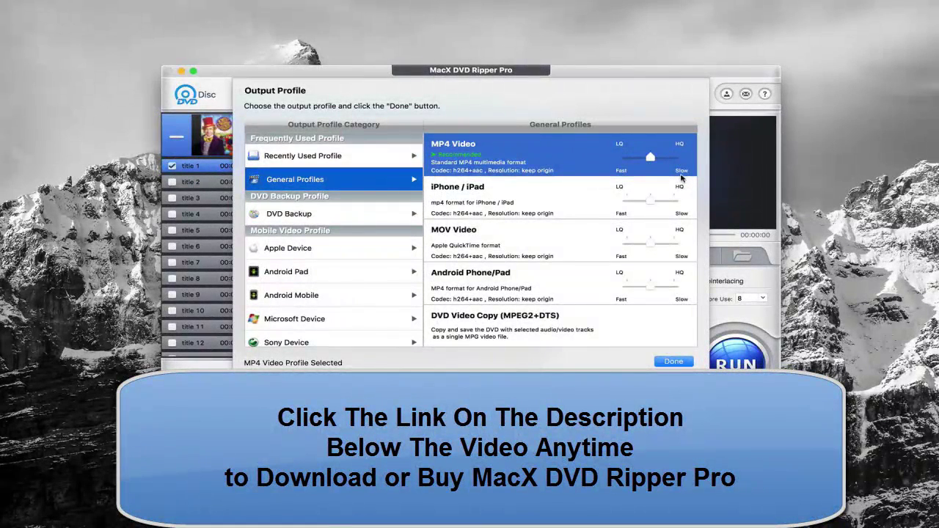
{"action": "left_click_drag", "start_coordinate": [647, 159], "coordinate": [629, 159]}
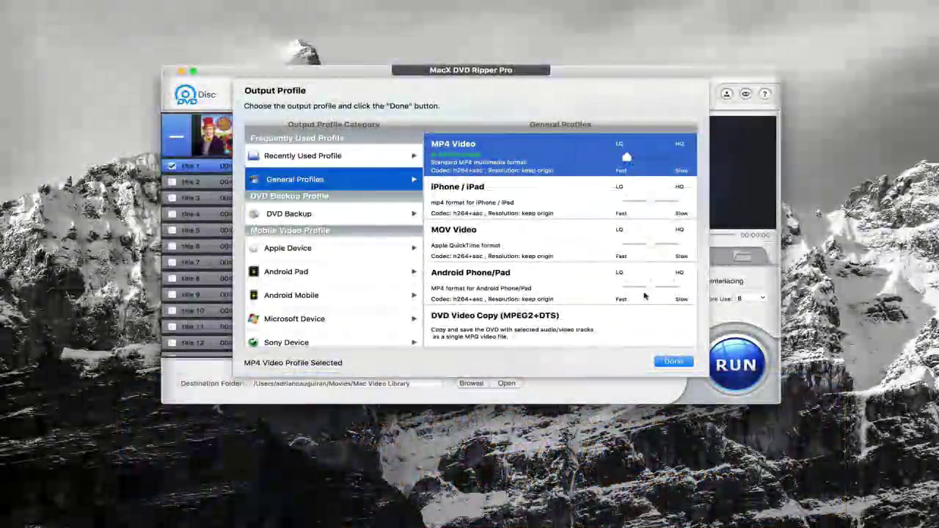
{"action": "left_click", "coordinate": [675, 361]}
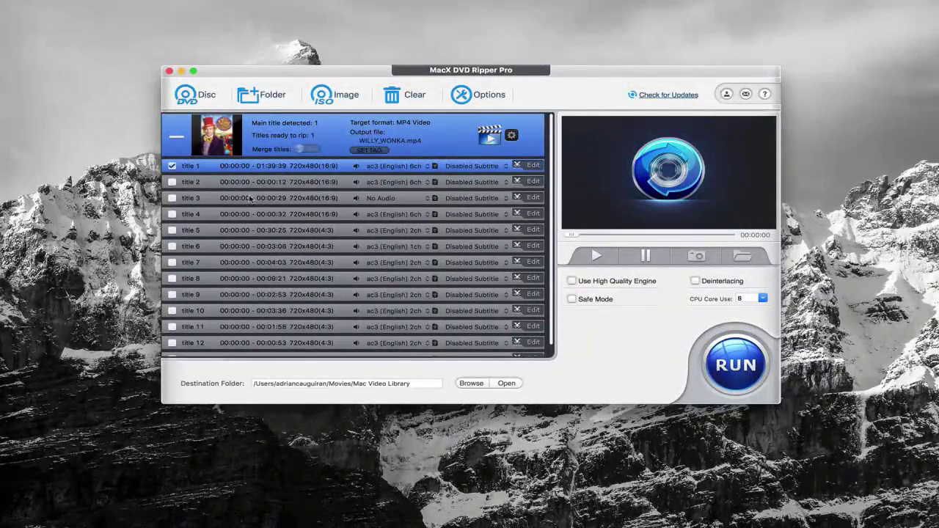
Step: Select titles 2 and 4, then bring up the MP4 Video h264/aac codec settings
{"action": "left_click", "coordinate": [289, 183]}
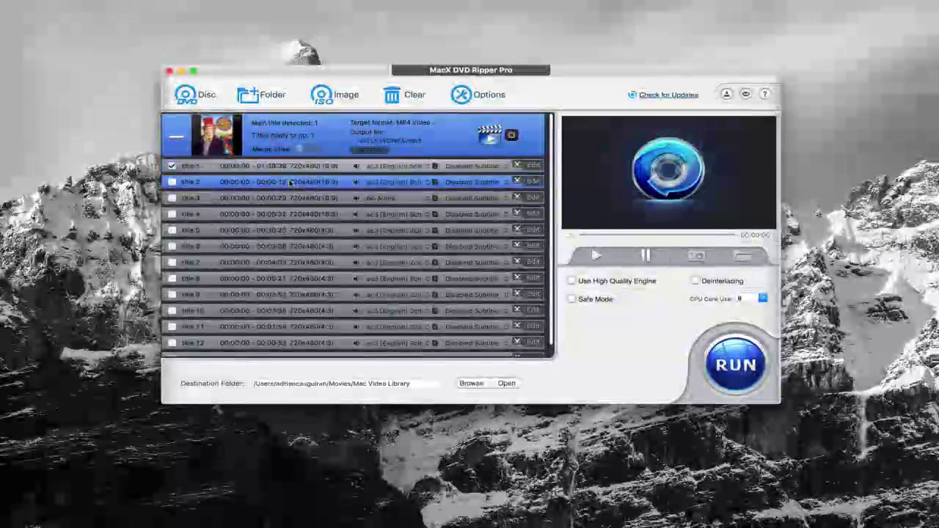
{"action": "left_click", "coordinate": [293, 212]}
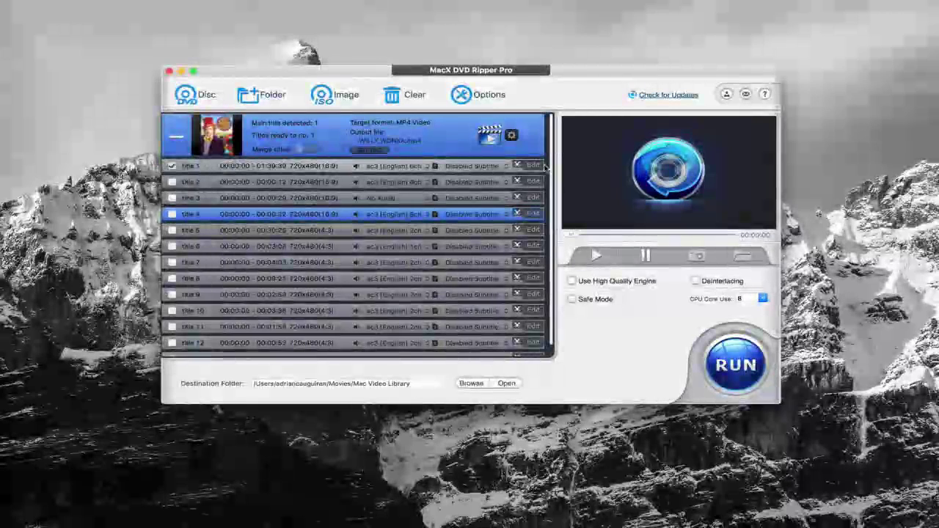
{"action": "mouse_move", "coordinate": [312, 152]}
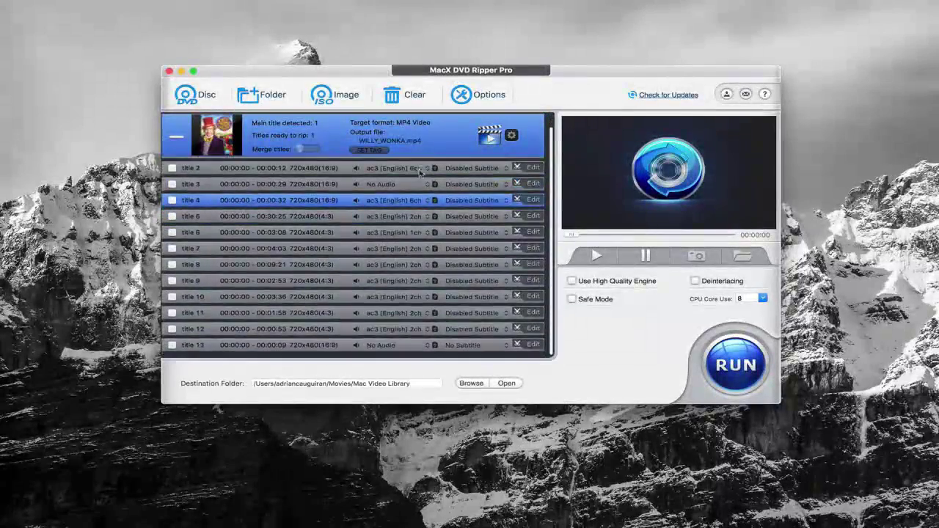
{"action": "scroll", "coordinate": [421, 171], "scroll_direction": "up", "scroll_amount": 1}
{"action": "left_click", "coordinate": [512, 135]}
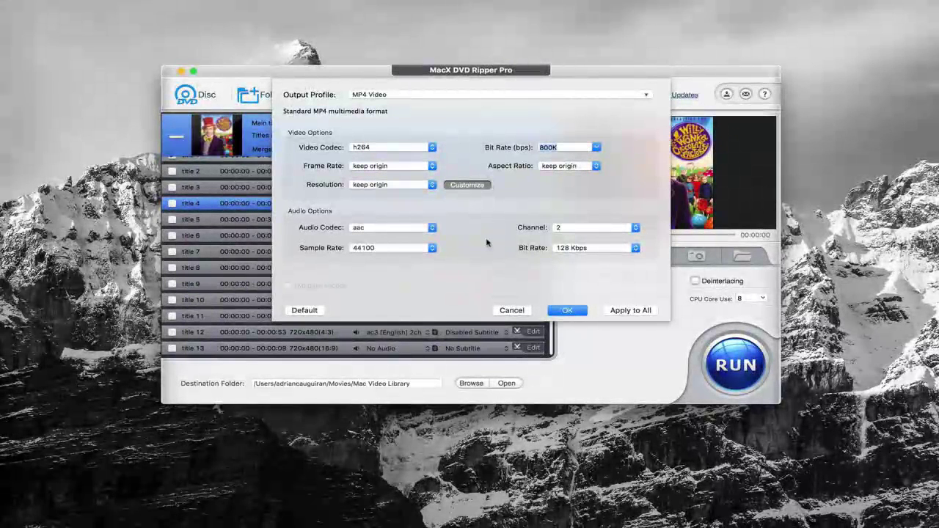
Step: Close the Output Profile settings with OK to return to the title list
{"action": "left_click", "coordinate": [569, 311]}
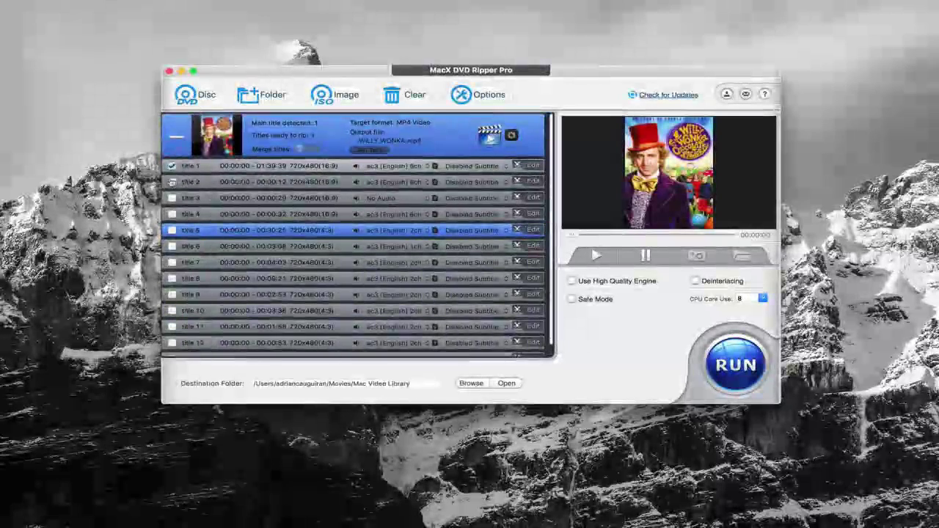
Step: Tick title 2 and rip the checked titles to the Mac Video Library
{"action": "left_click", "coordinate": [171, 182]}
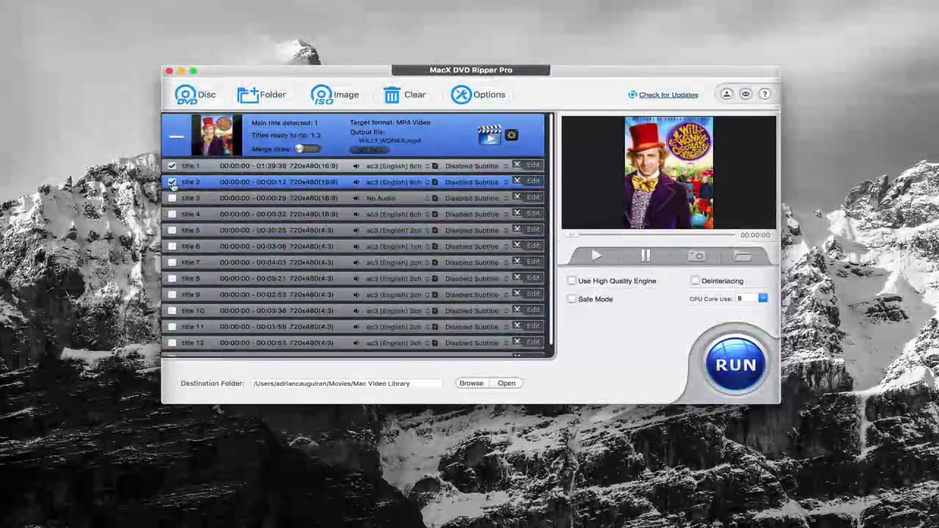
{"action": "left_click", "coordinate": [738, 363]}
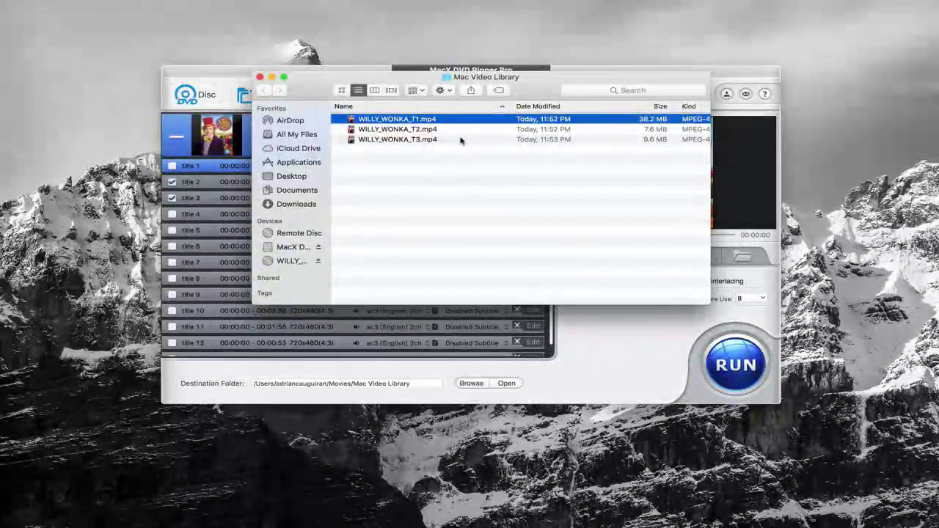
Step: Turn on Merge titles, Quick Look WILLY_WONKA_T1.mp4, then close the output folder
{"action": "left_click_drag", "start_coordinate": [534, 93], "coordinate": [473, 244]}
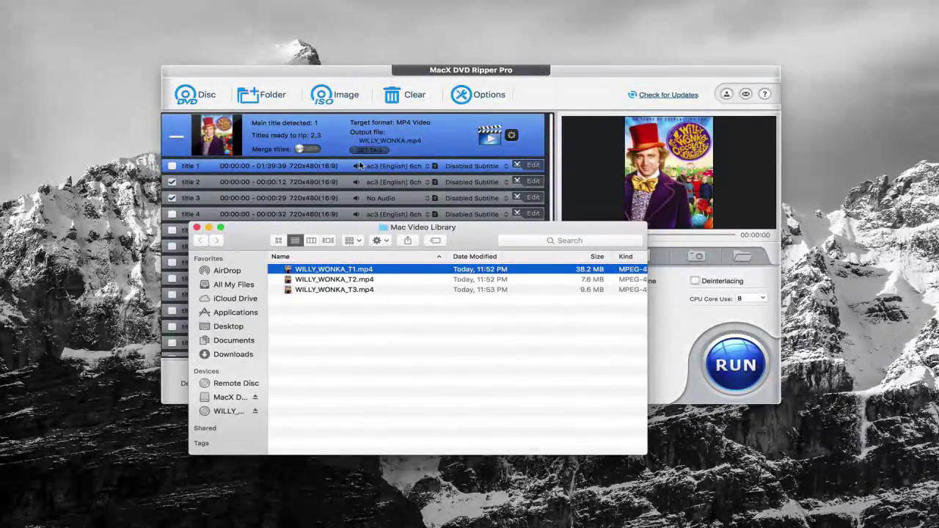
{"action": "left_click", "coordinate": [305, 149]}
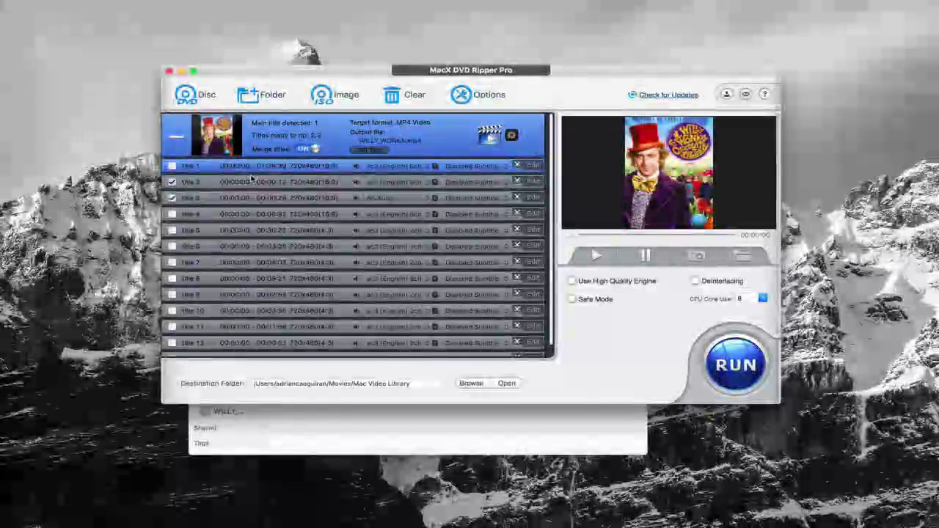
{"action": "left_click", "coordinate": [346, 414]}
{"action": "left_click_drag", "start_coordinate": [495, 223], "coordinate": [551, 98]}
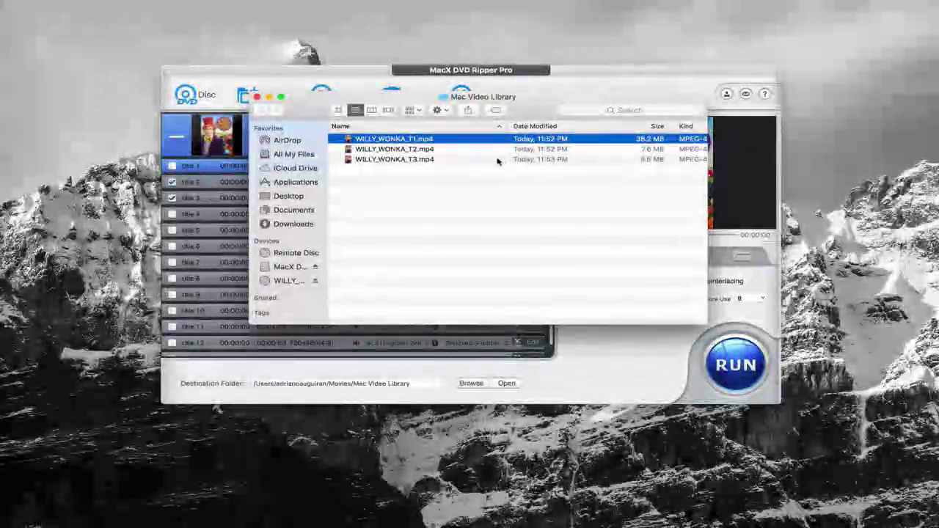
{"action": "key", "text": "space"}
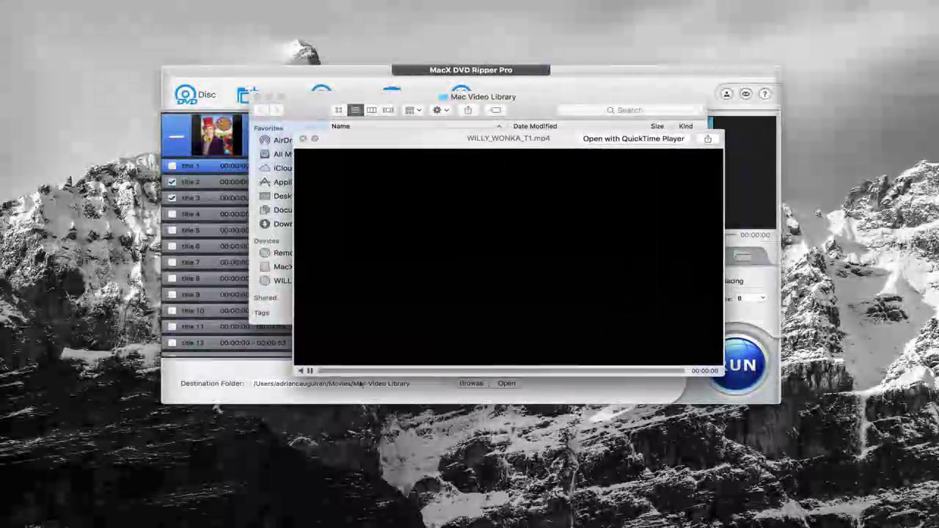
{"action": "left_click_drag", "start_coordinate": [369, 377], "coordinate": [556, 369]}
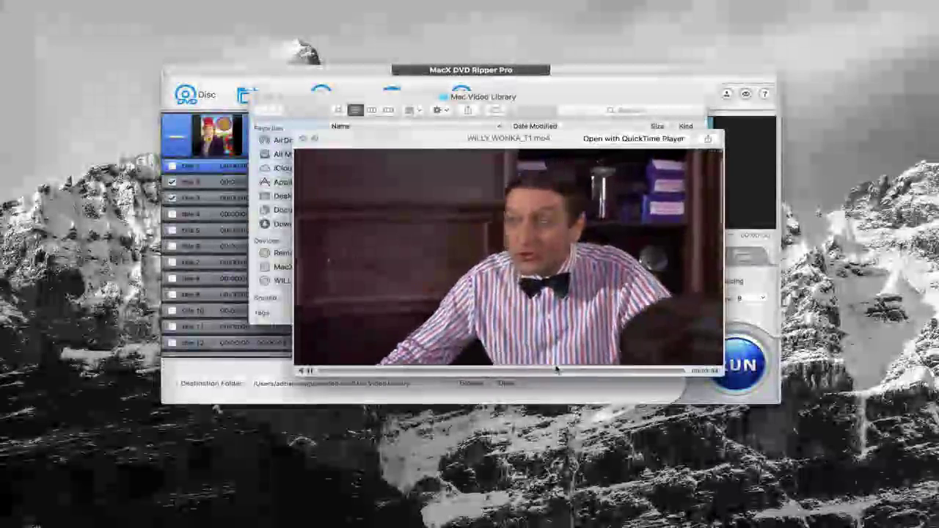
{"action": "key", "text": "space"}
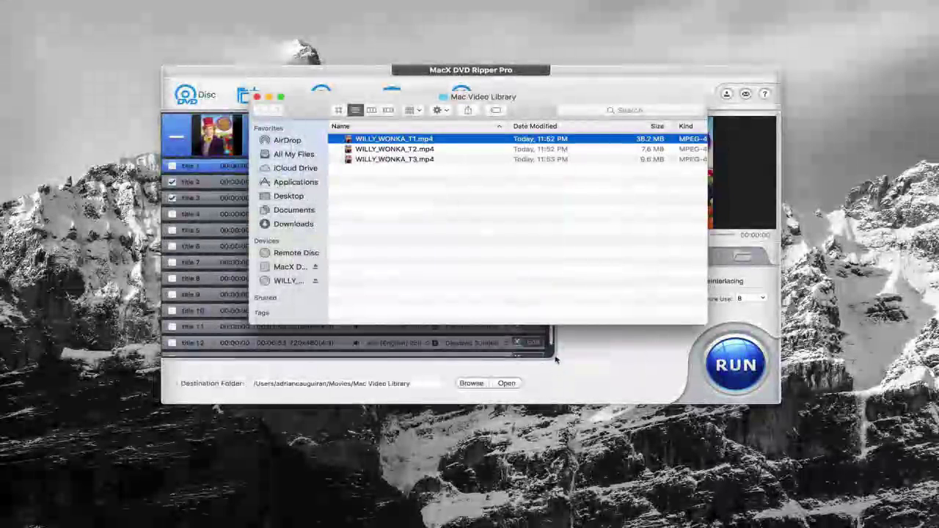
{"action": "left_click", "coordinate": [257, 97]}
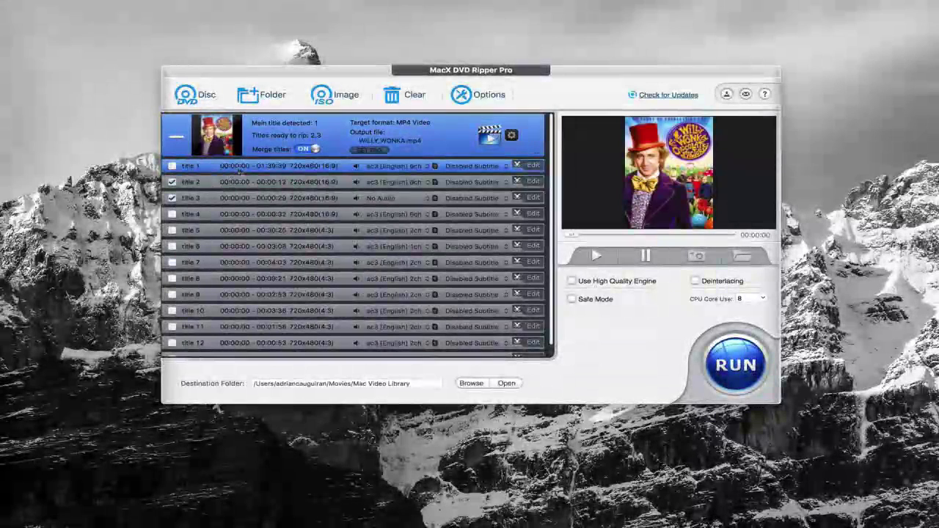
Step: Rip the merged titles and preview the resulting WILLY_WONKA.mp4 before closing the folder
{"action": "left_click", "coordinate": [736, 365]}
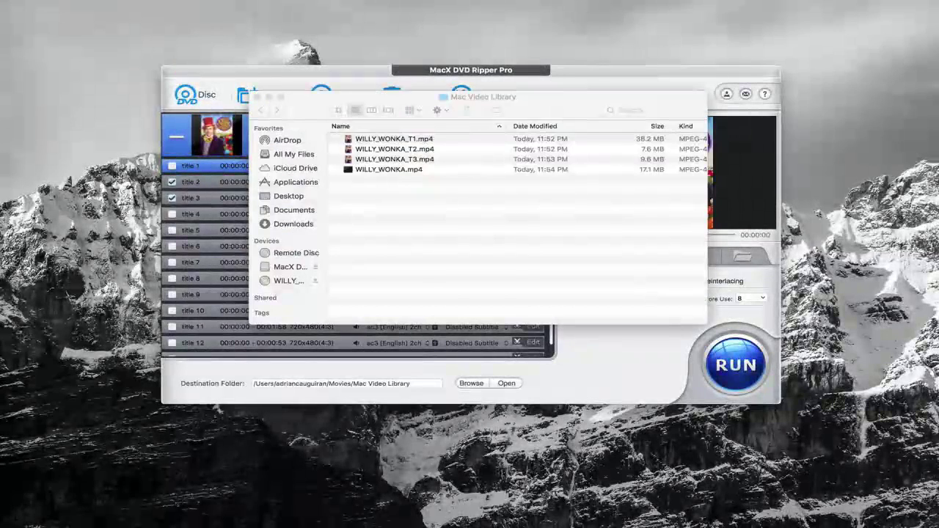
{"action": "left_click", "coordinate": [411, 170]}
{"action": "key", "text": "space"}
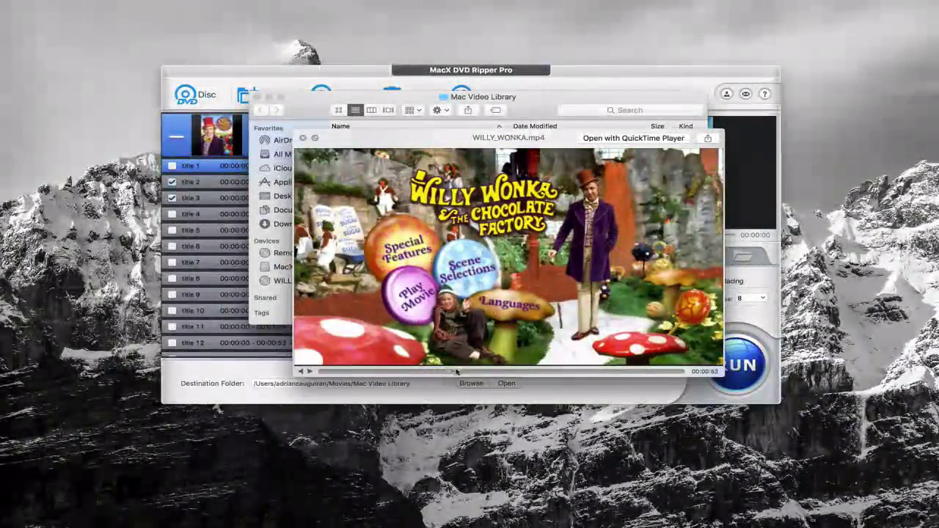
{"action": "left_click_drag", "start_coordinate": [440, 371], "coordinate": [603, 378]}
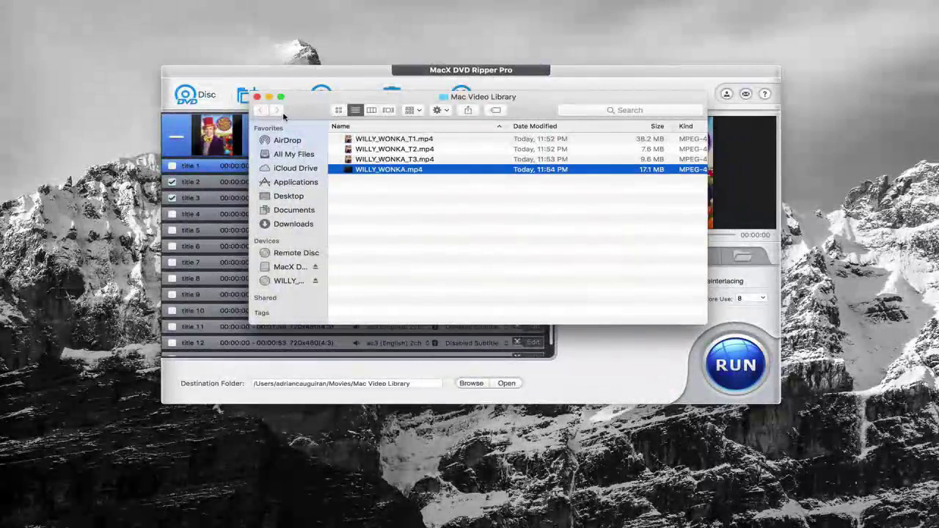
{"action": "left_click", "coordinate": [257, 98]}
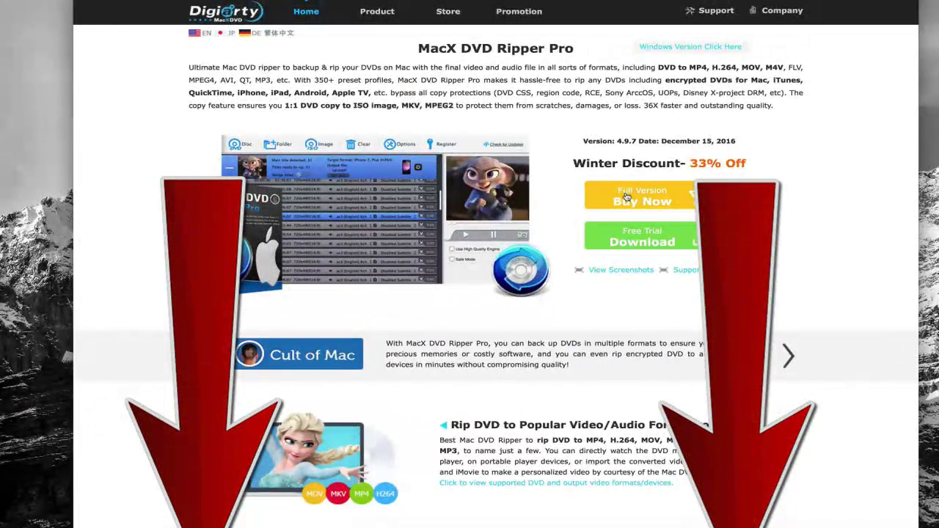
Step: Go to the Full Version Buy Now page showing the $39.95 discounted price
{"action": "left_click", "coordinate": [627, 196]}
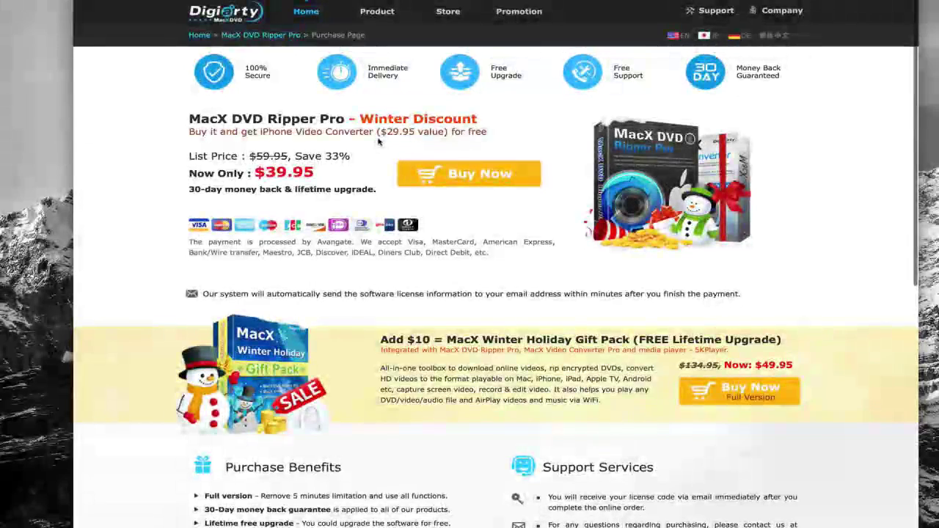
{"action": "scroll", "coordinate": [380, 141], "scroll_direction": "down", "scroll_amount": 3}
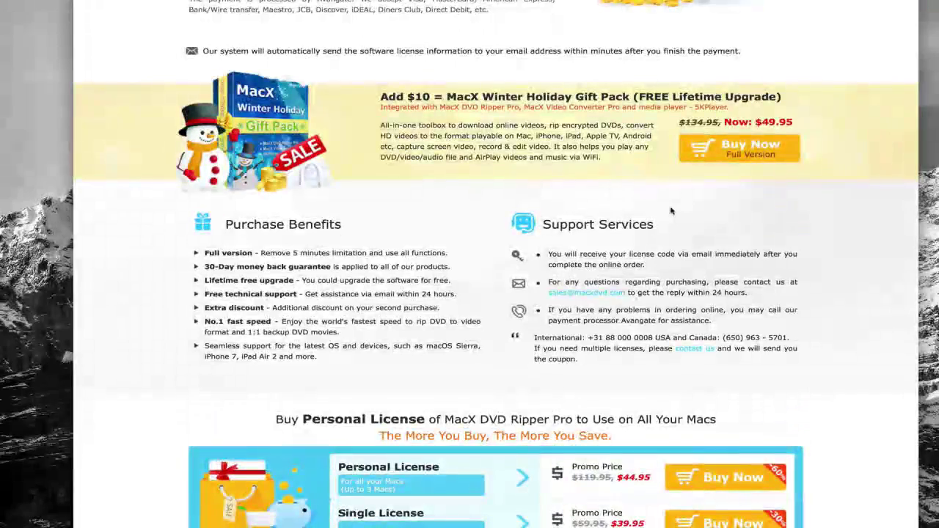
{"action": "scroll", "coordinate": [671, 211], "scroll_direction": "up", "scroll_amount": 3}
{"action": "scroll", "coordinate": [671, 211], "scroll_direction": "up", "scroll_amount": 1}
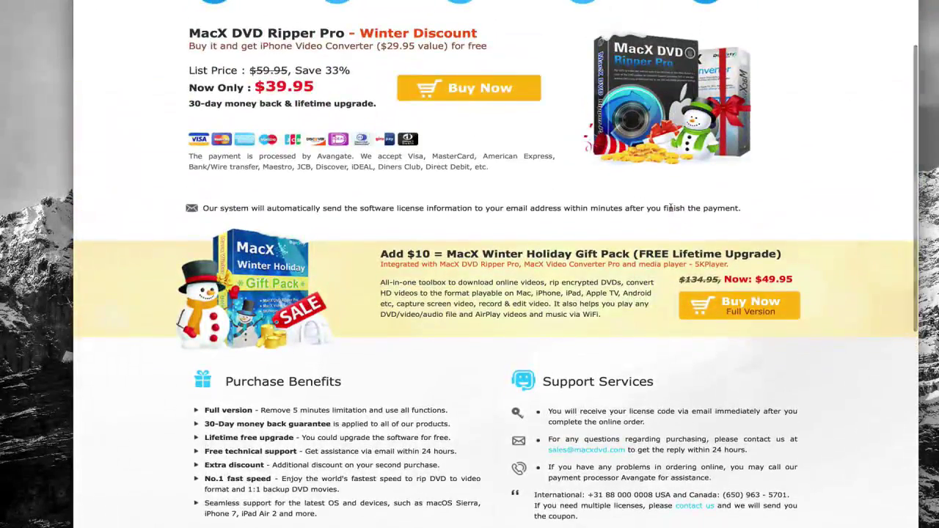
{"action": "scroll", "coordinate": [671, 211], "scroll_direction": "up", "scroll_amount": 1}
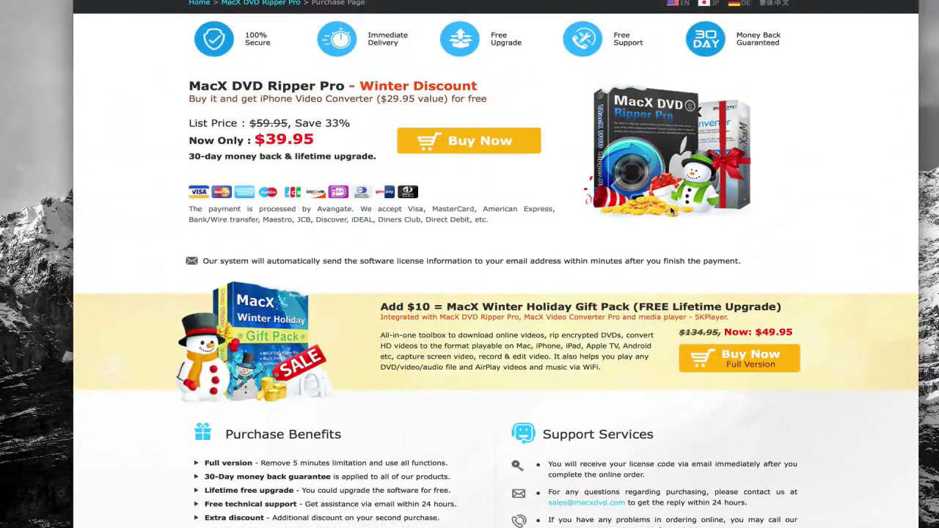